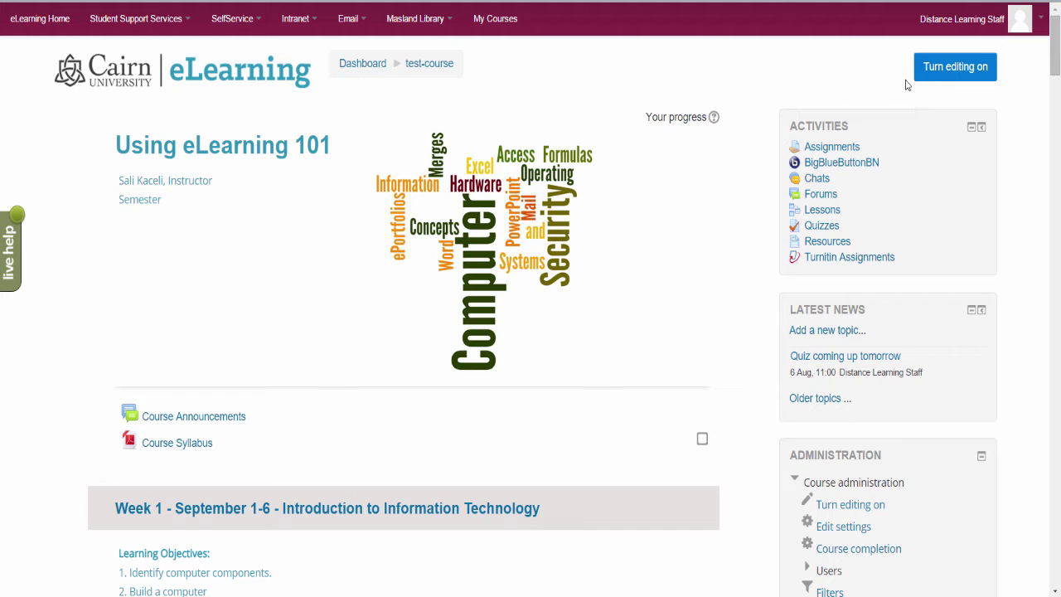
Step: Turn on editing for the Using eLearning 101 course page
click(942, 76)
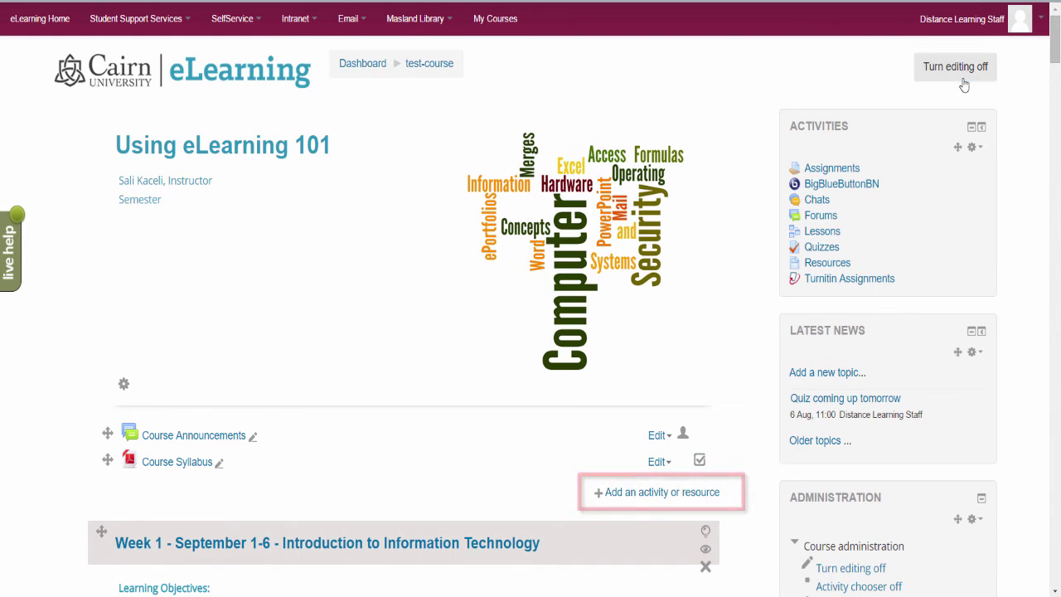
Step: Add a new Attendance activity from the activity chooser
click(634, 495)
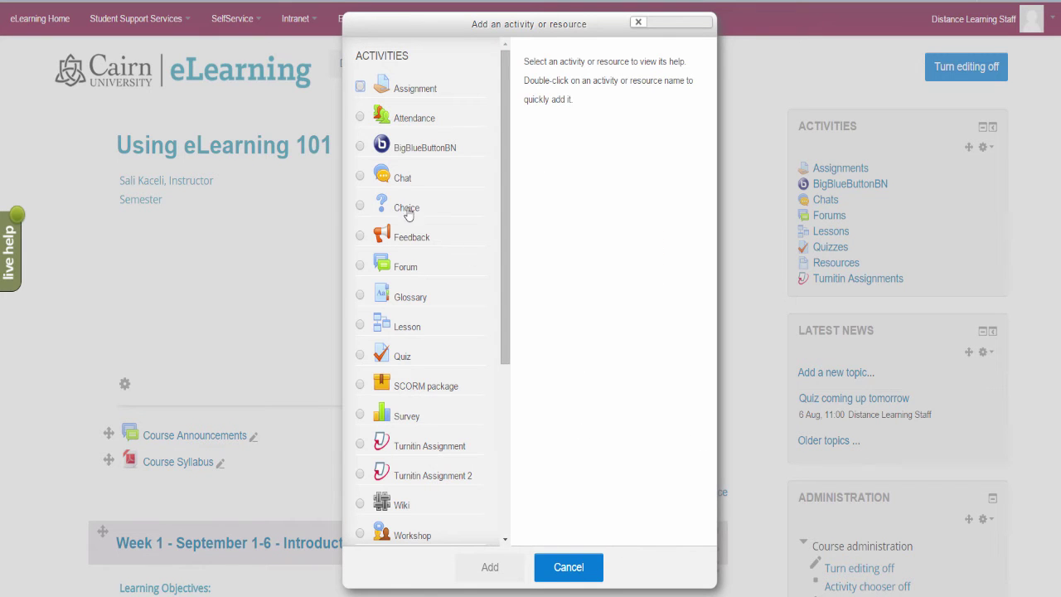
click(395, 123)
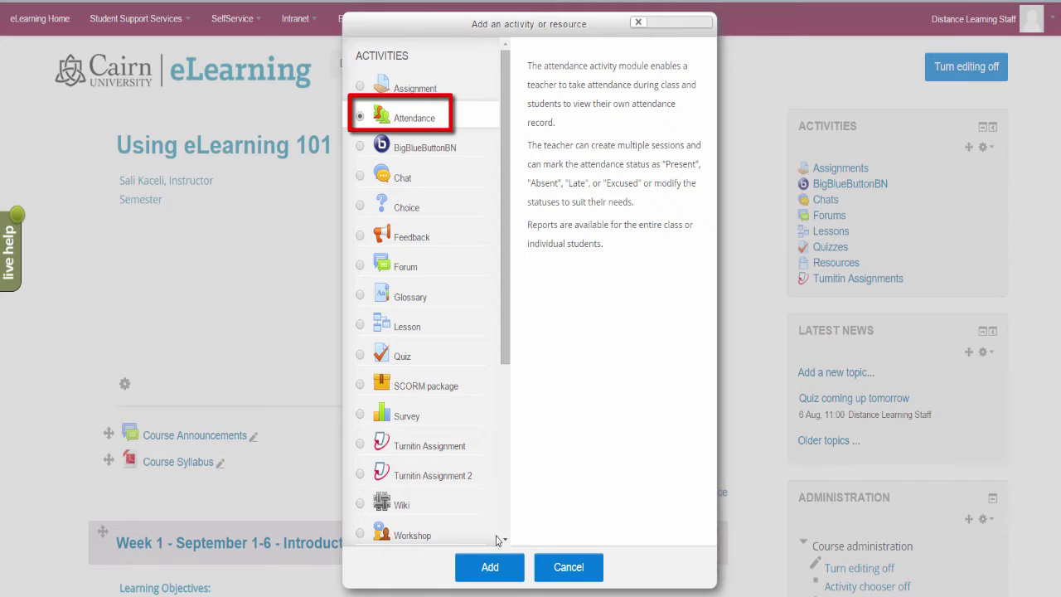
click(505, 578)
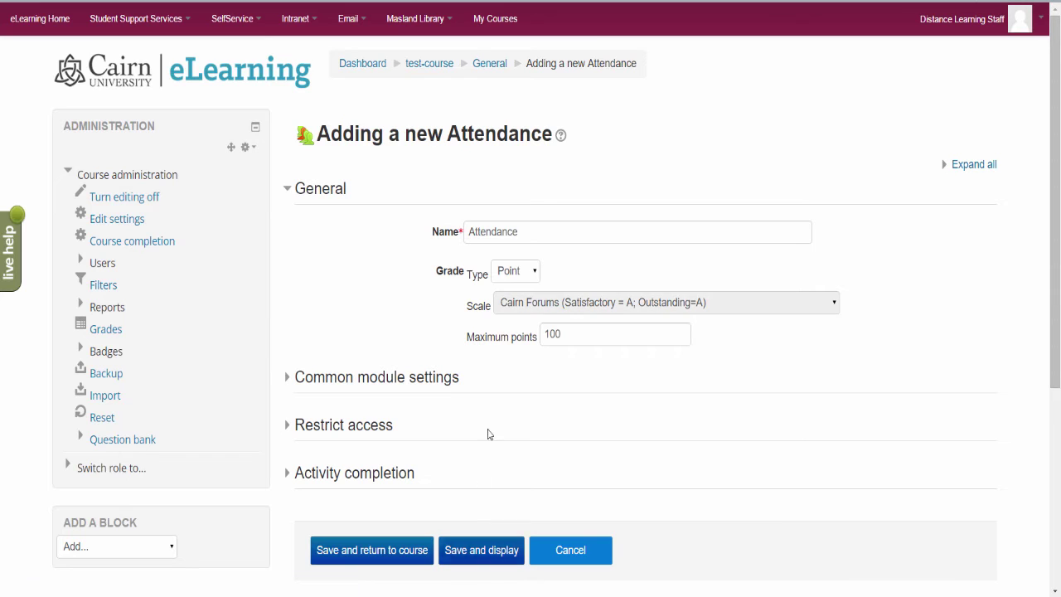
Step: Set the Attendance activity's grade type to None and save it to the course
click(534, 277)
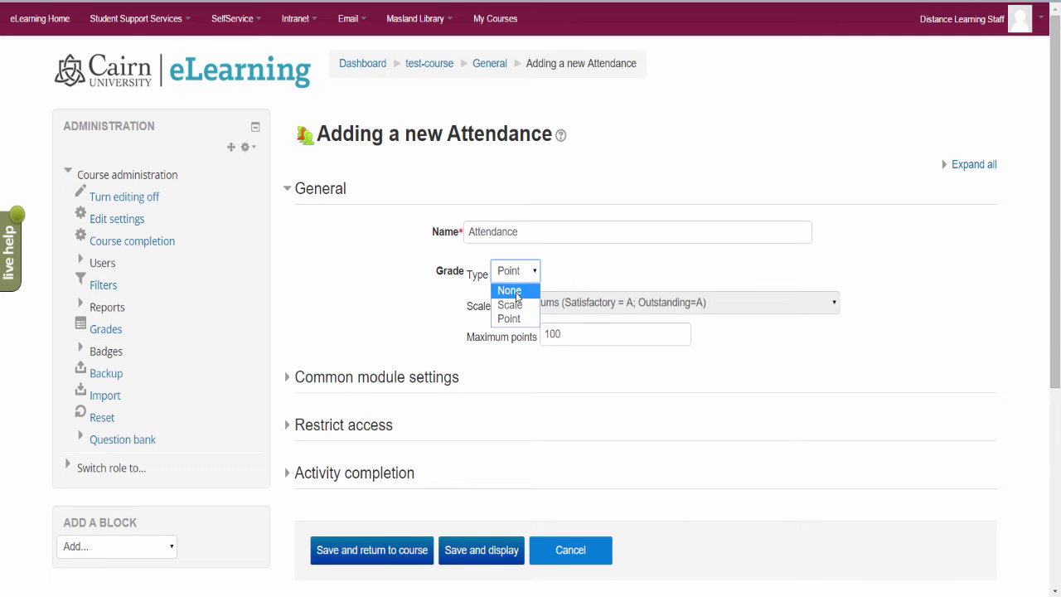
click(515, 291)
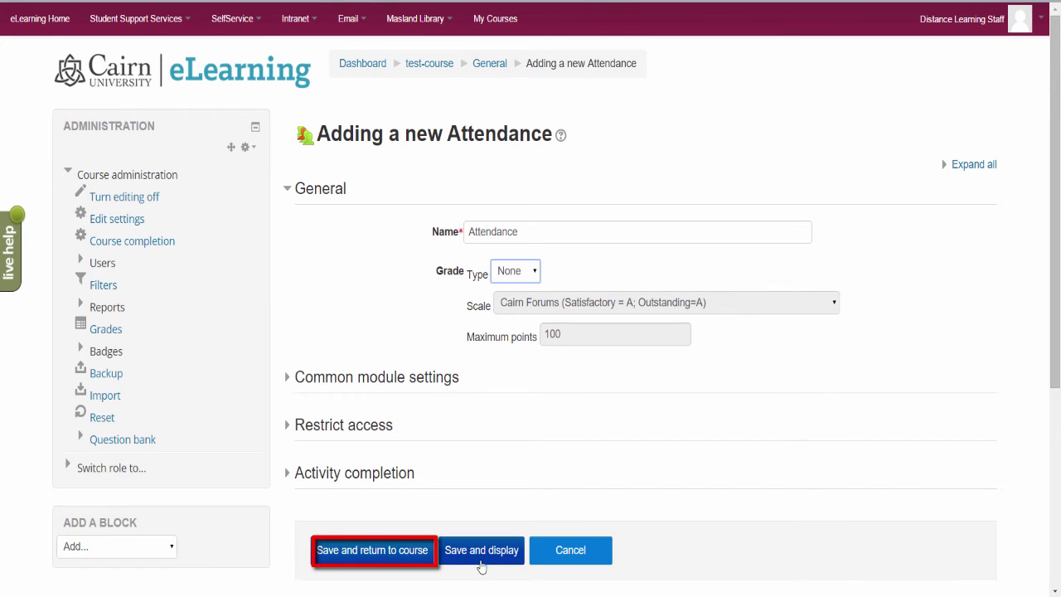
click(395, 558)
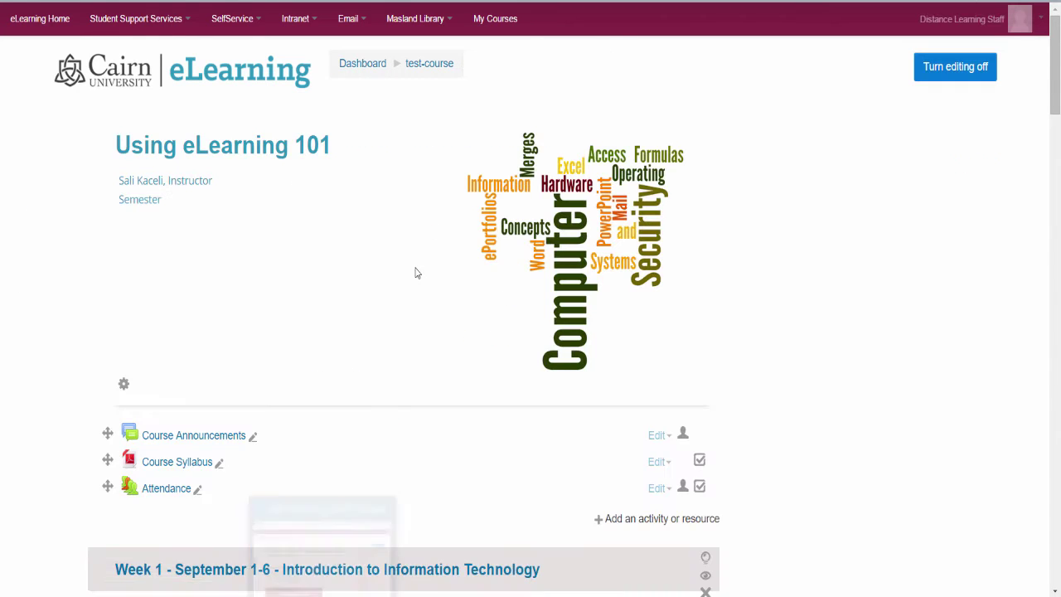
Step: Open the Attendance activity from the course item list
scroll(279, 446, down, 2)
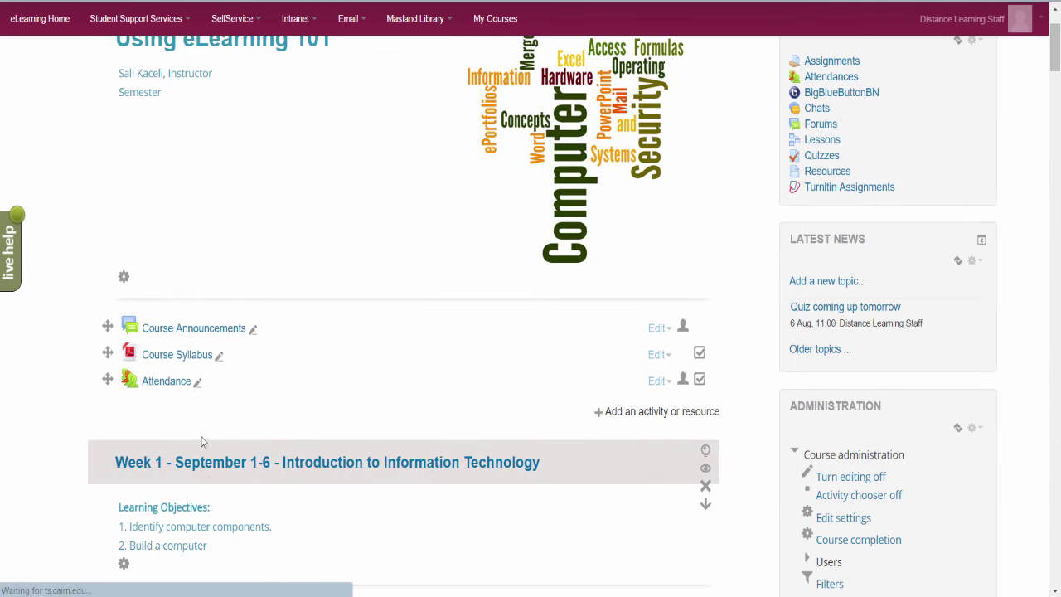
click(166, 385)
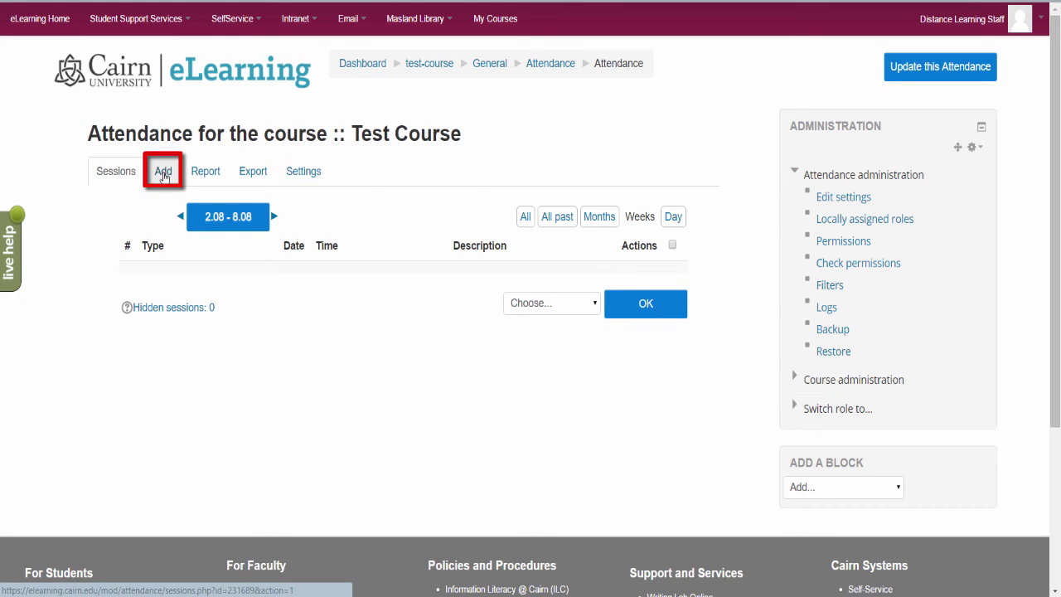
Step: Open the Add session form with 'Create multiple sessions' enabled
click(163, 174)
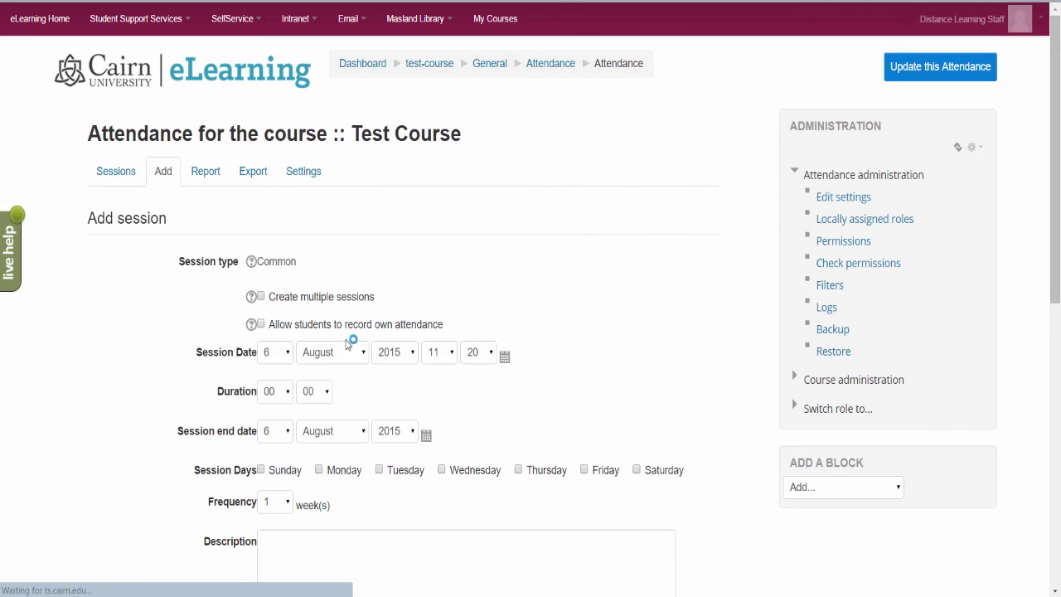
click(261, 296)
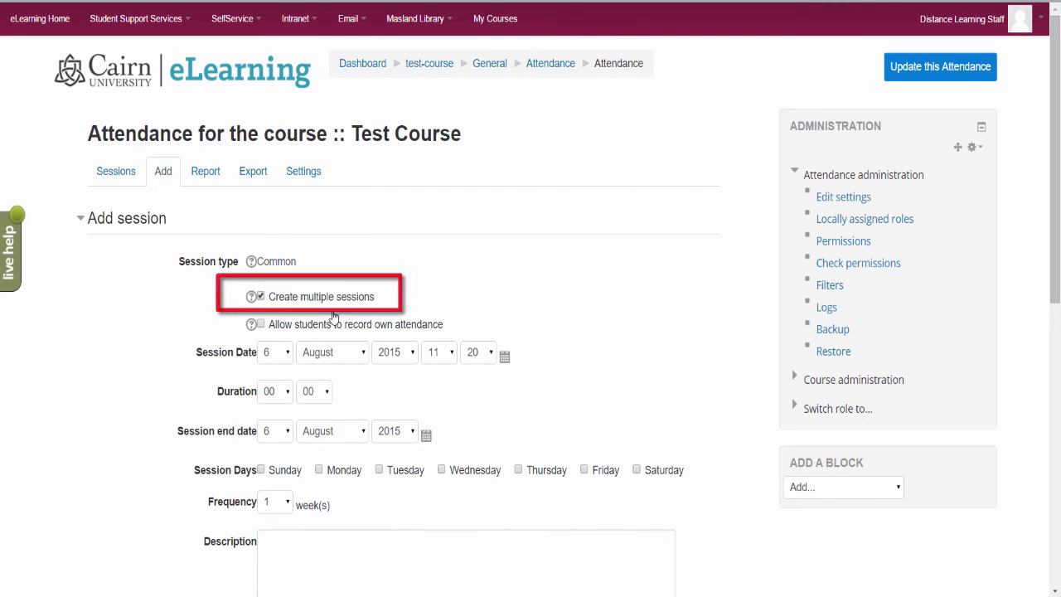
scroll(272, 237, down, 3)
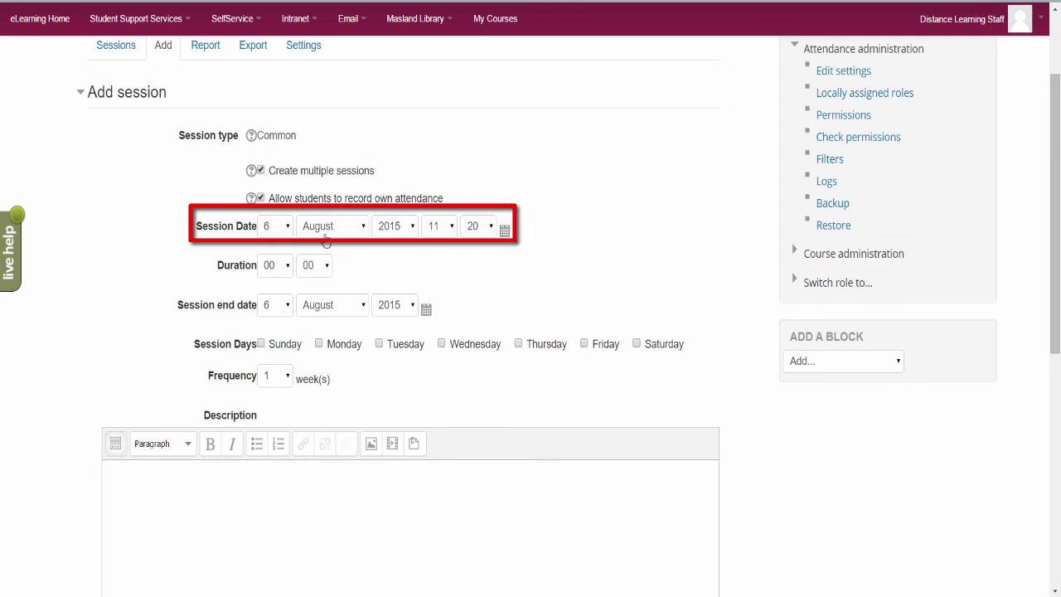
Step: Set the session start date to 1 September 2016 and duration hours to 09
click(280, 231)
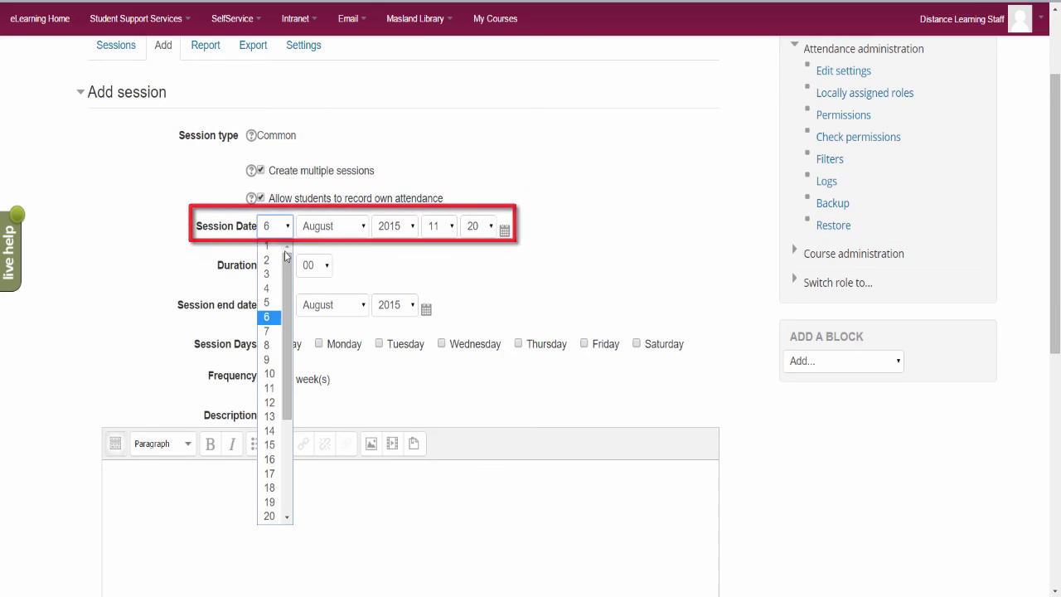
click(267, 246)
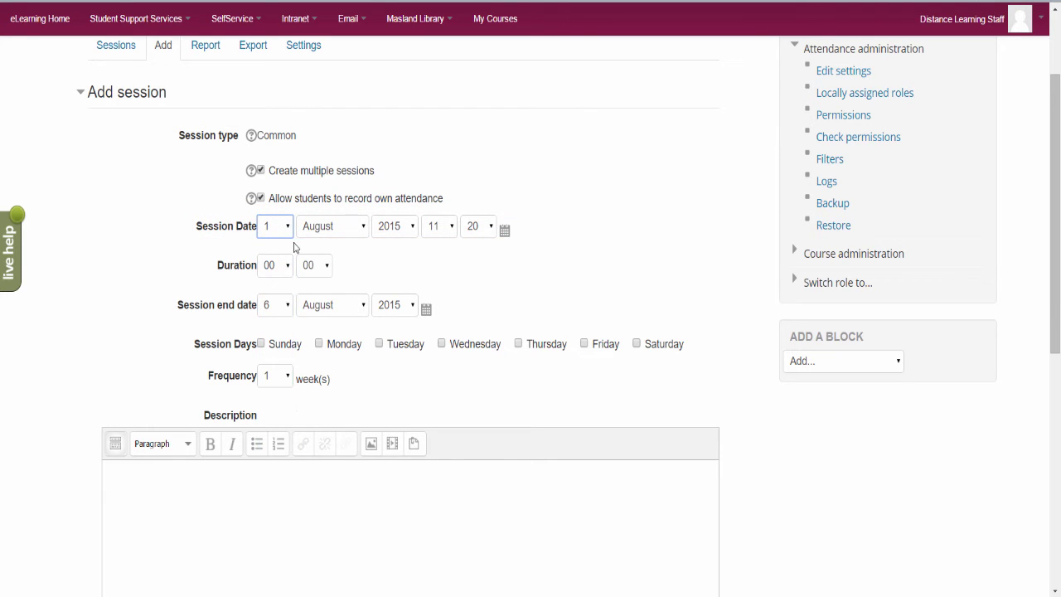
click(343, 233)
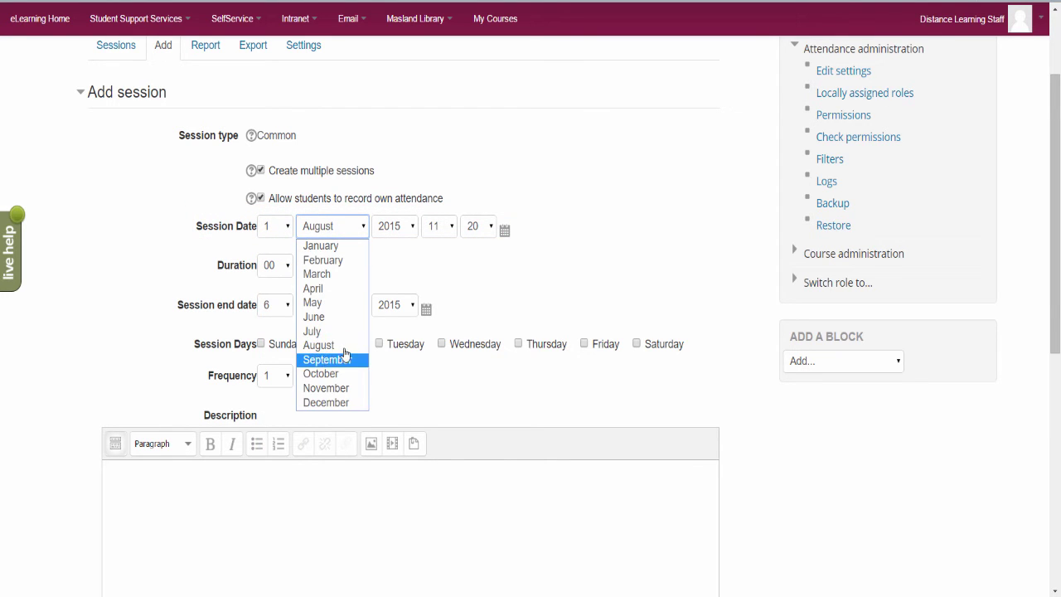
click(343, 360)
click(406, 226)
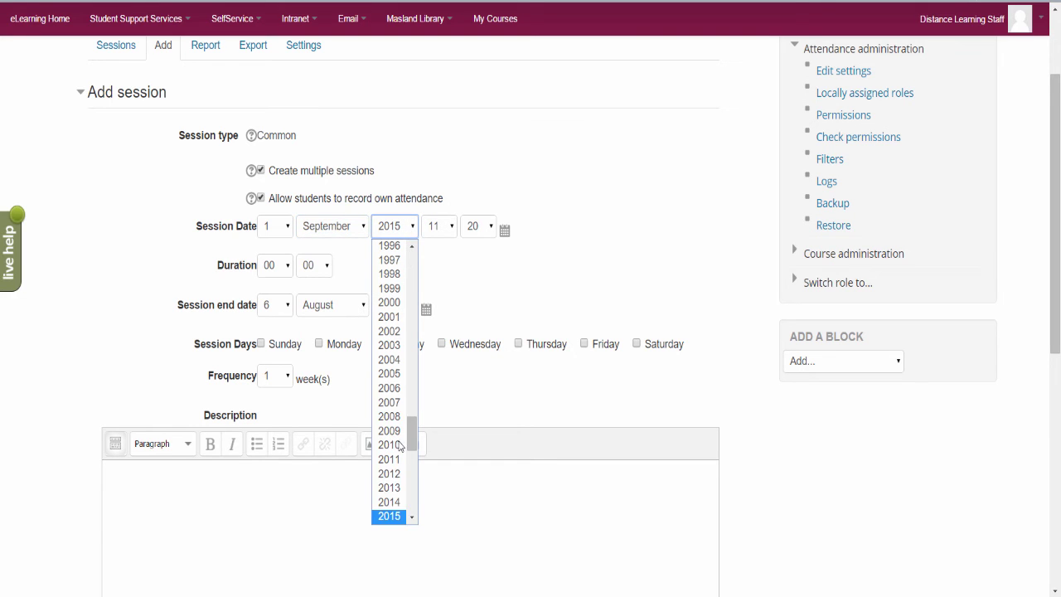
scroll(402, 520, down, 1)
click(396, 505)
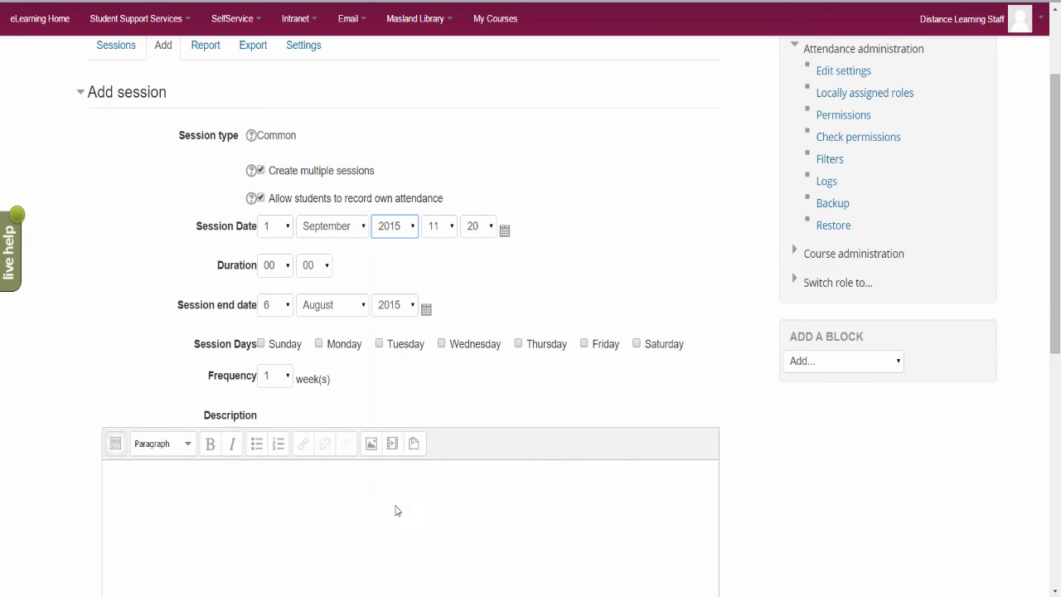
click(286, 265)
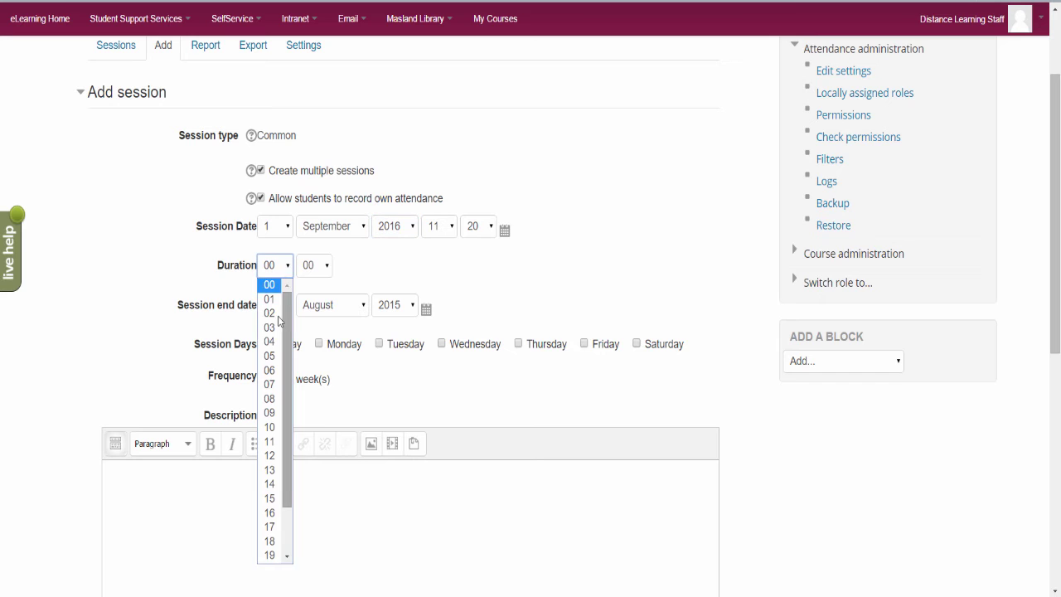
click(271, 408)
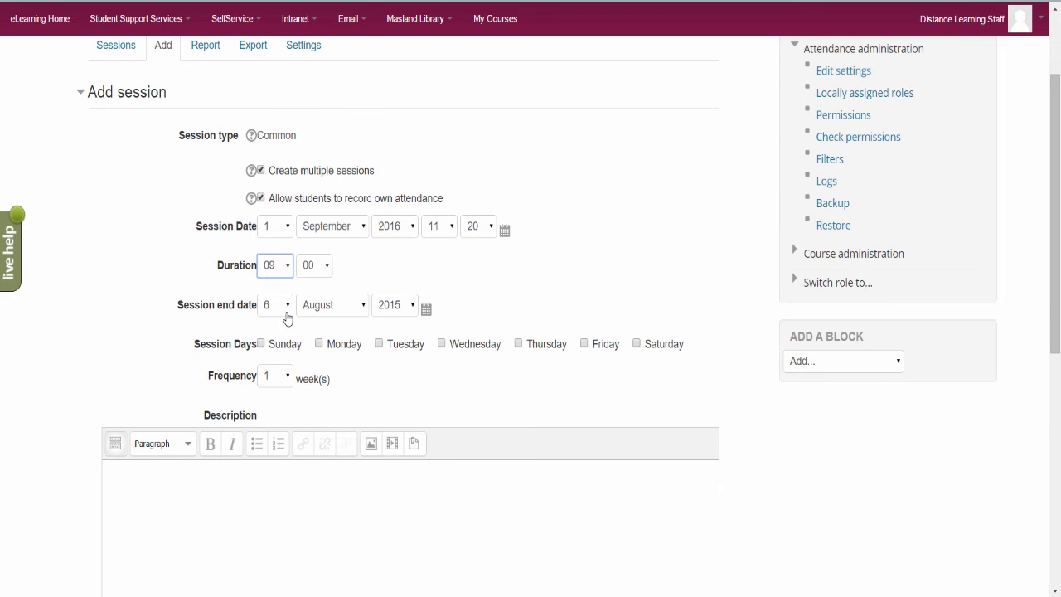
Step: Set the session end date to 16 December 2016
click(286, 306)
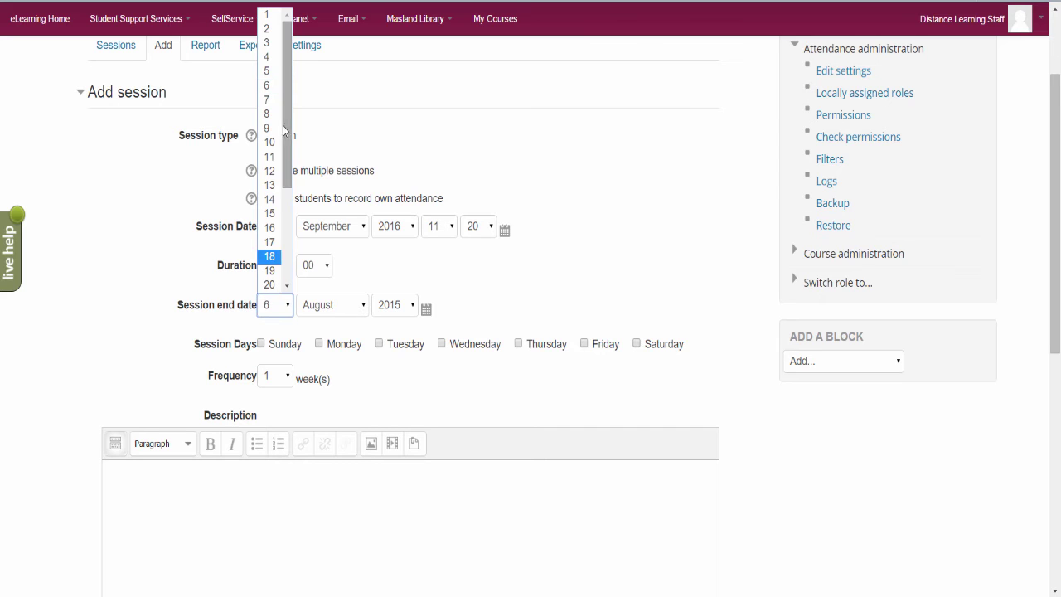
click(270, 228)
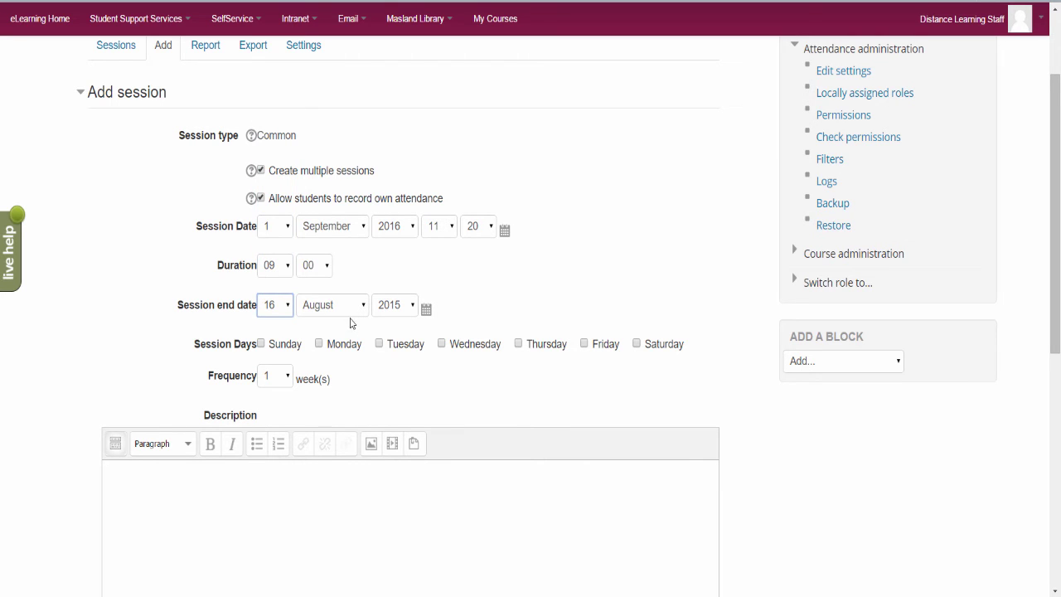
click(351, 317)
click(334, 482)
click(411, 305)
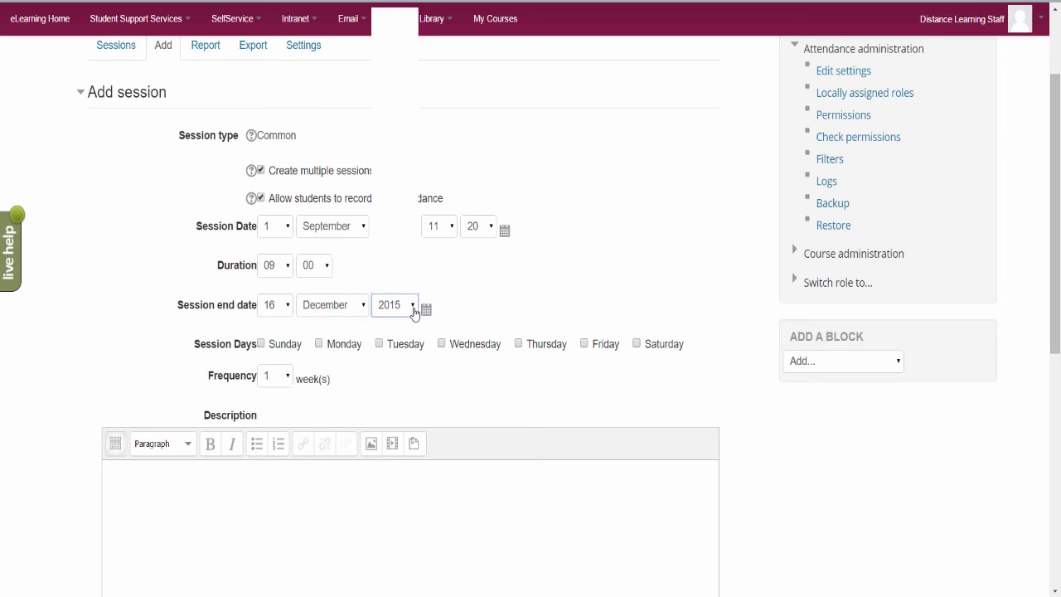
scroll(411, 286, down, 1)
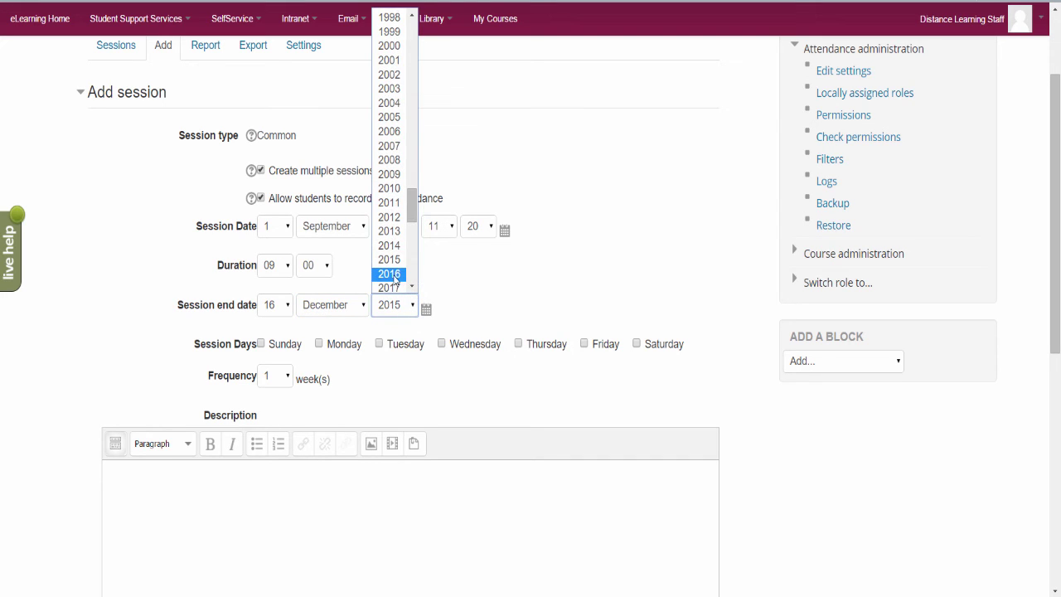
click(405, 271)
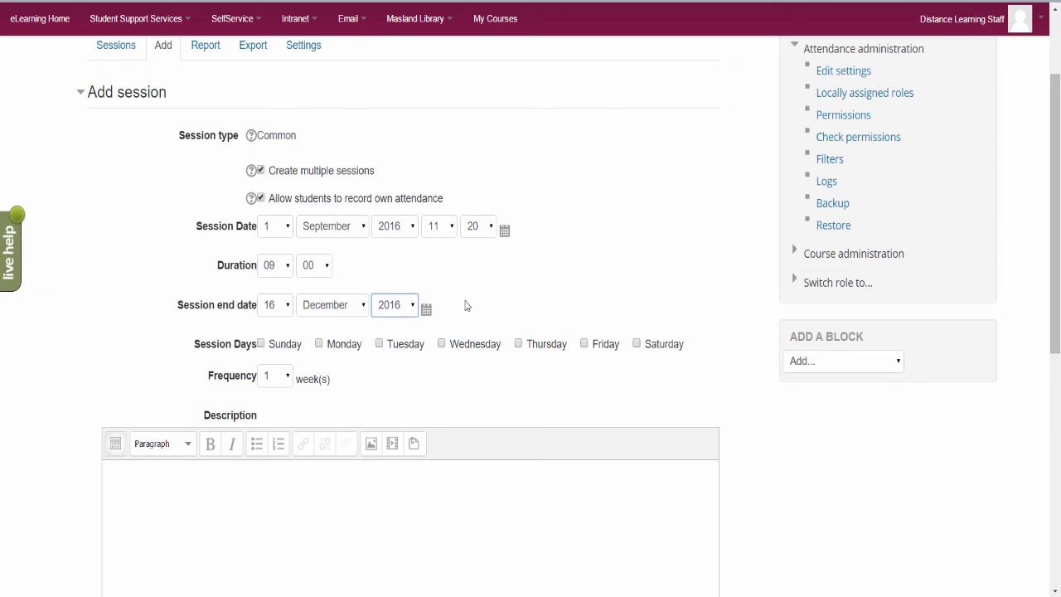
Step: Choose Monday, Wednesday and Friday as the session days
click(320, 347)
click(441, 345)
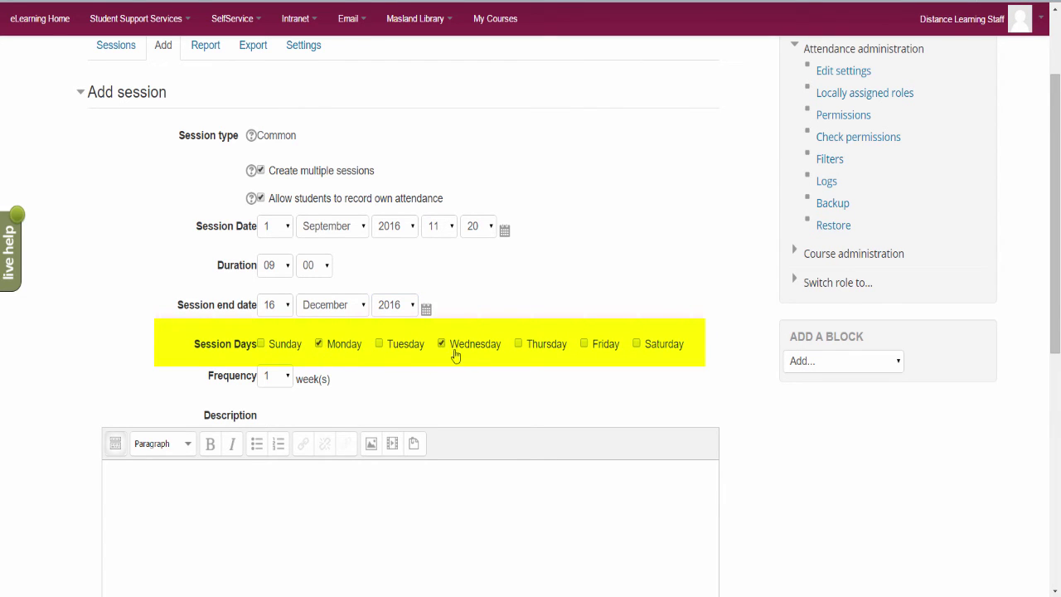
click(583, 345)
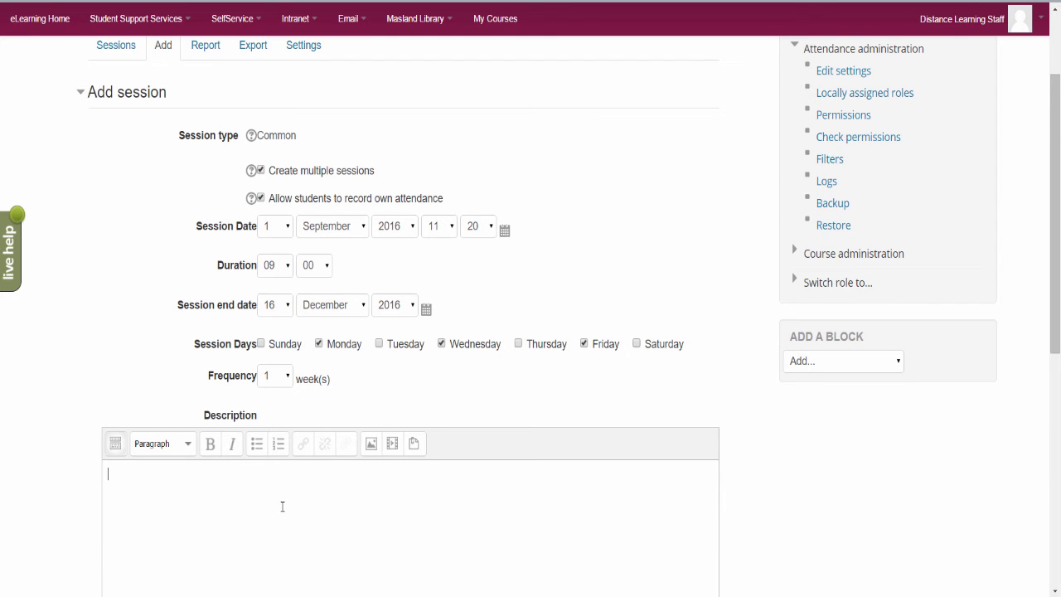
Step: Enter 'Regular class meeting' as the session description
scroll(282, 507, down, 3)
text(Regyka)
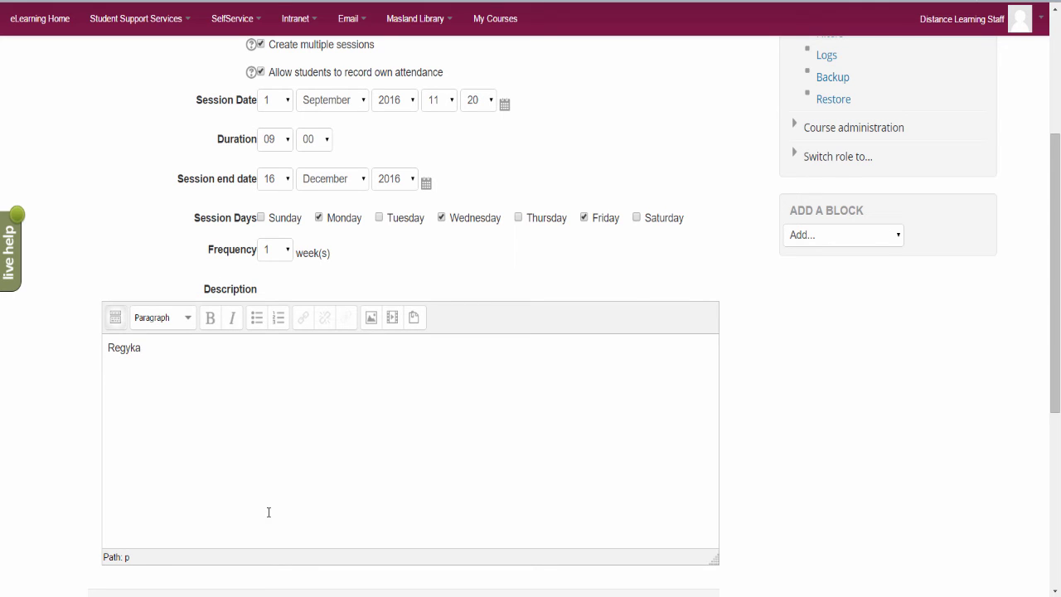
key(BackSpace)
key(BackSpace)
text(gular class meeting)
scroll(280, 477, down, 3)
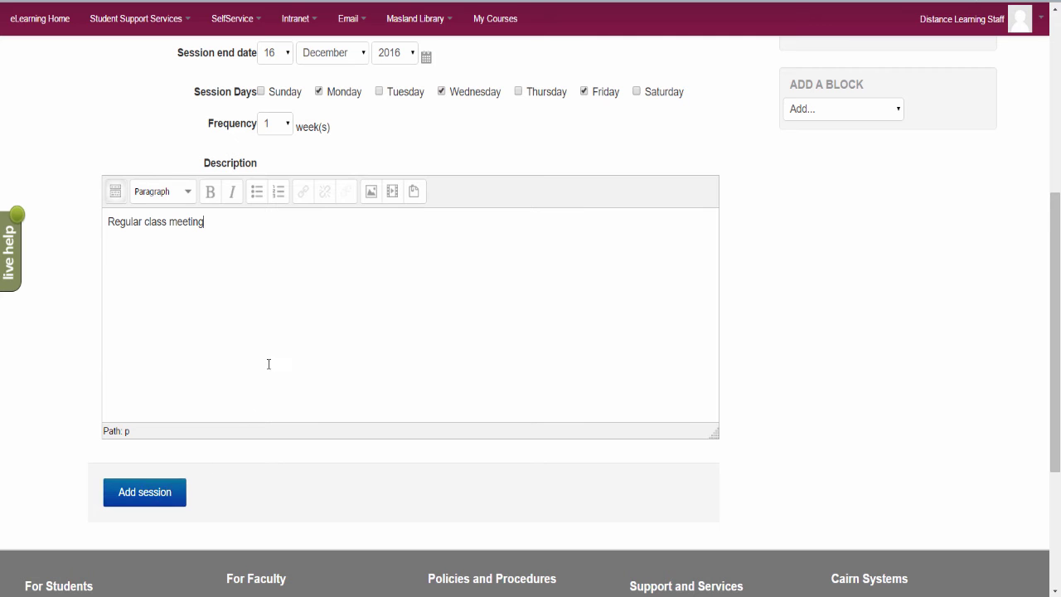
scroll(356, 307, up, 3)
scroll(336, 322, up, 2)
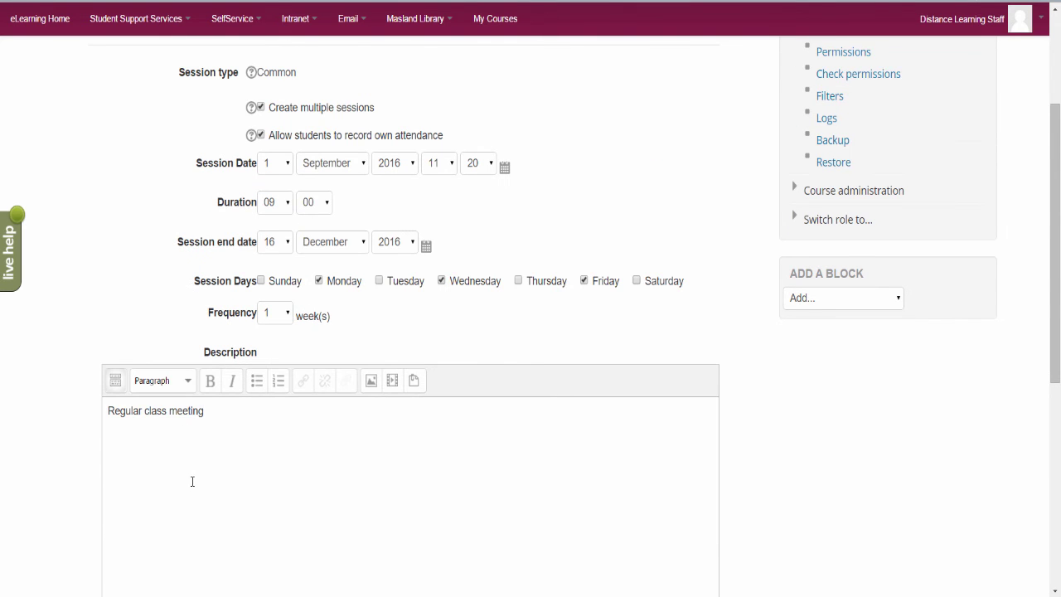
scroll(192, 477, down, 2)
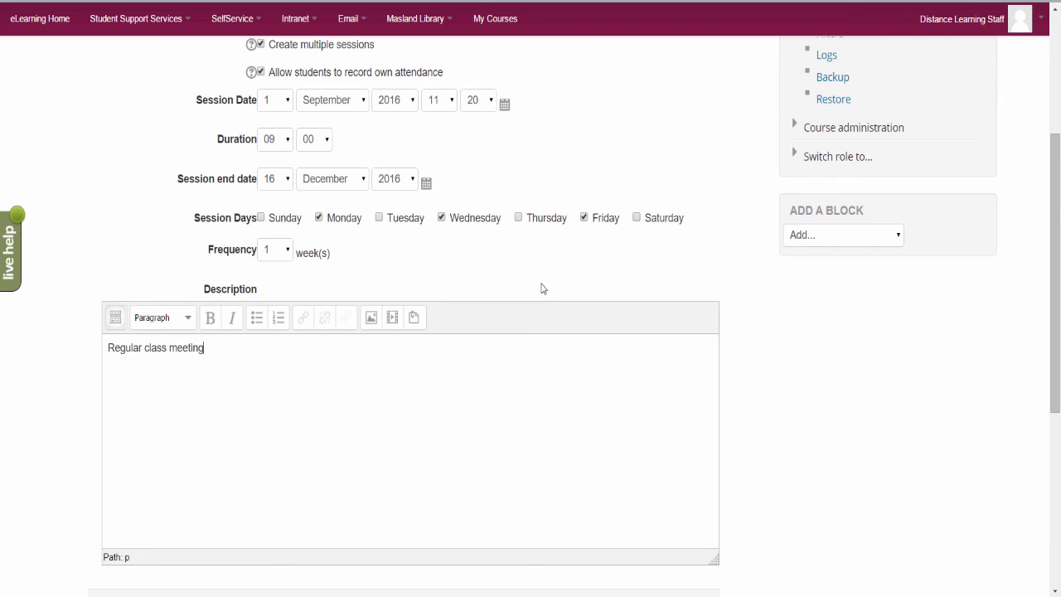
scroll(492, 282, down, 3)
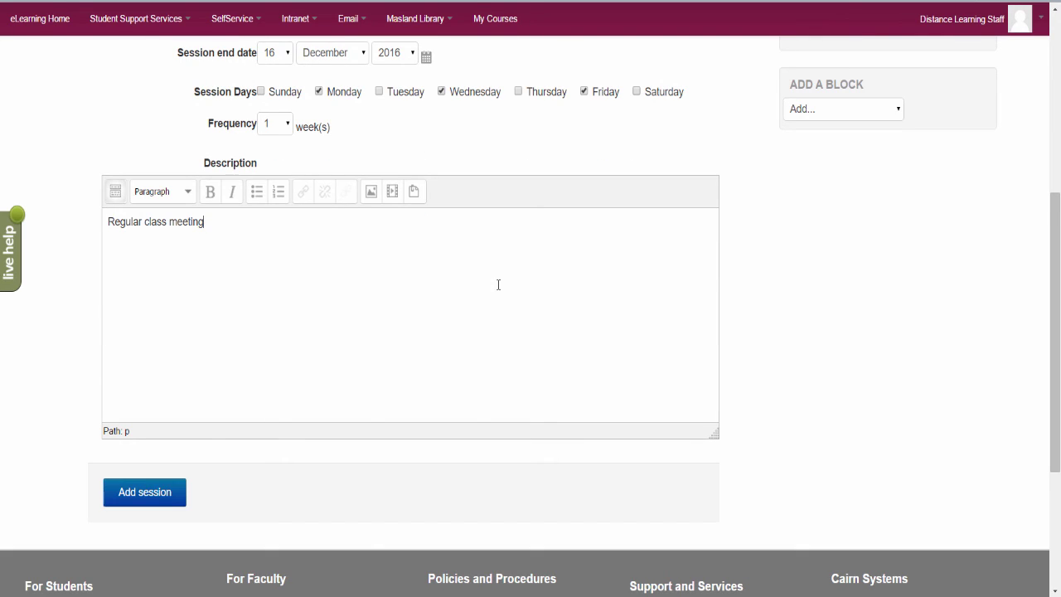
Step: Submit the form to generate the sessions, then open the Sessions list
click(140, 502)
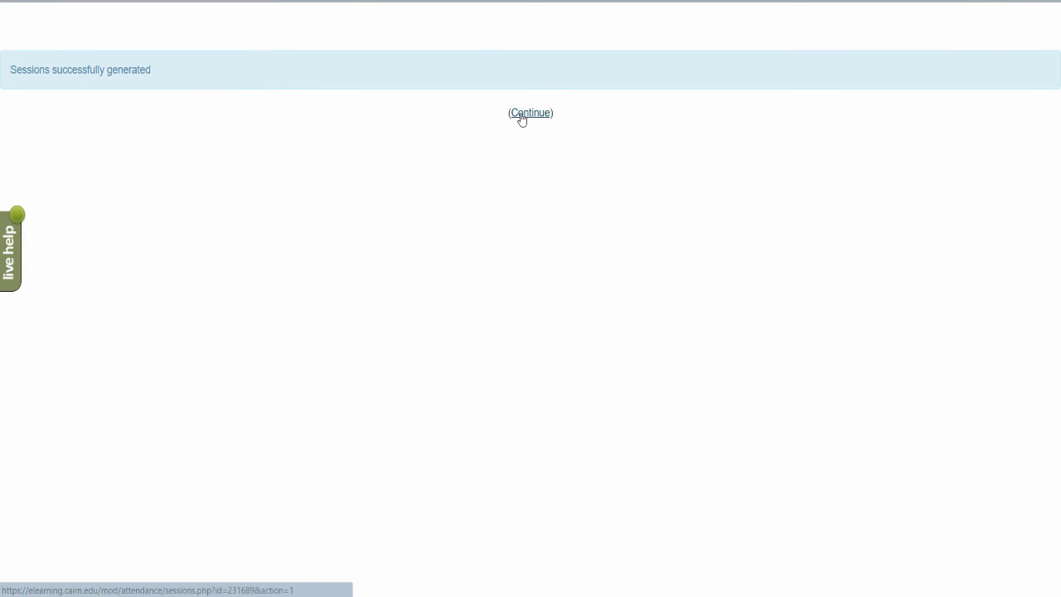
click(521, 119)
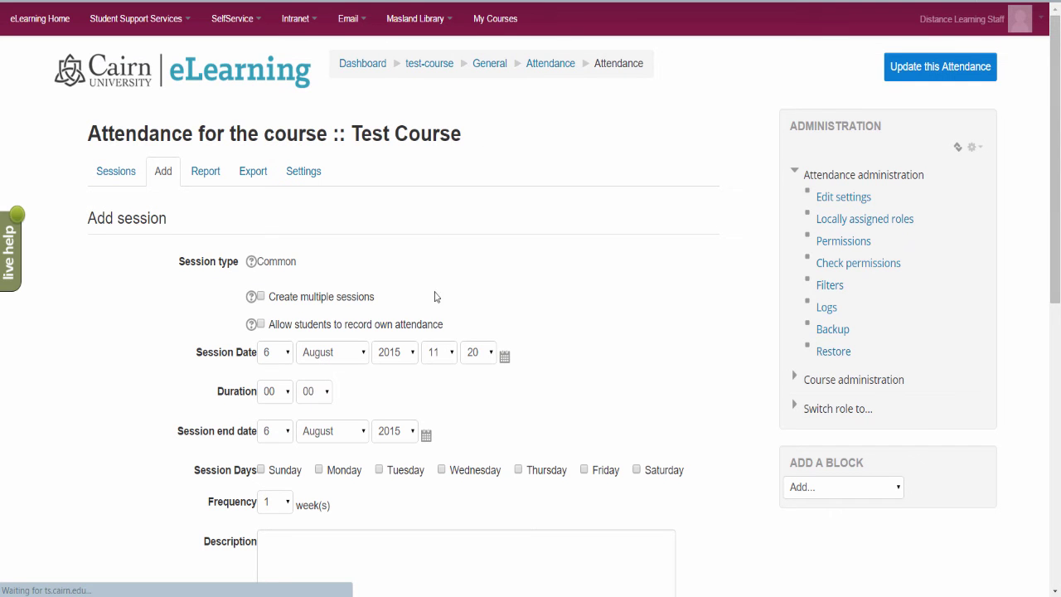
click(114, 173)
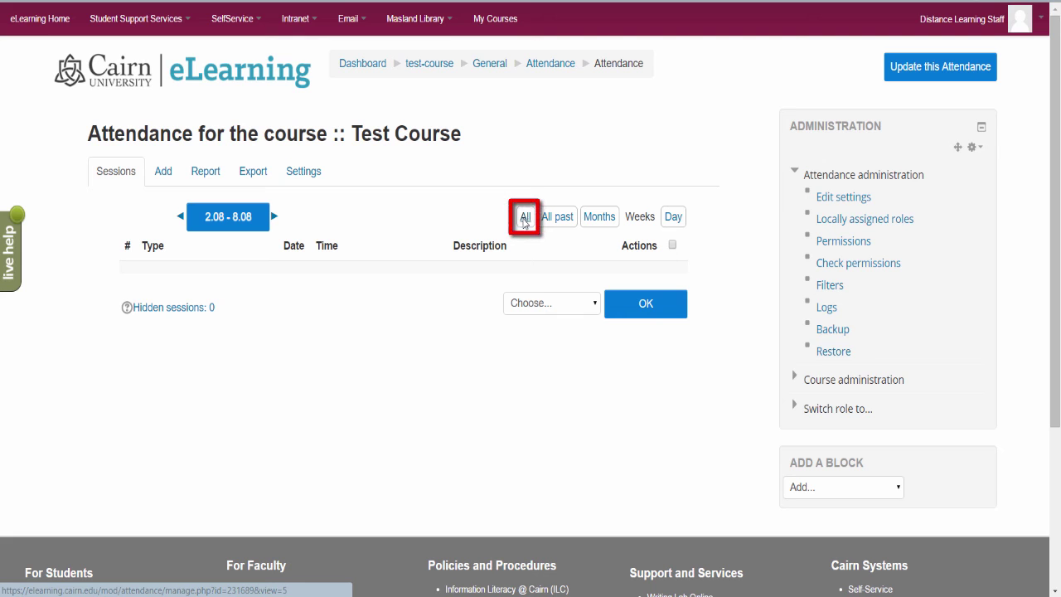
Step: Show all sessions, scroll through the Mon/Wed/Fri list, and return to the course page
click(524, 217)
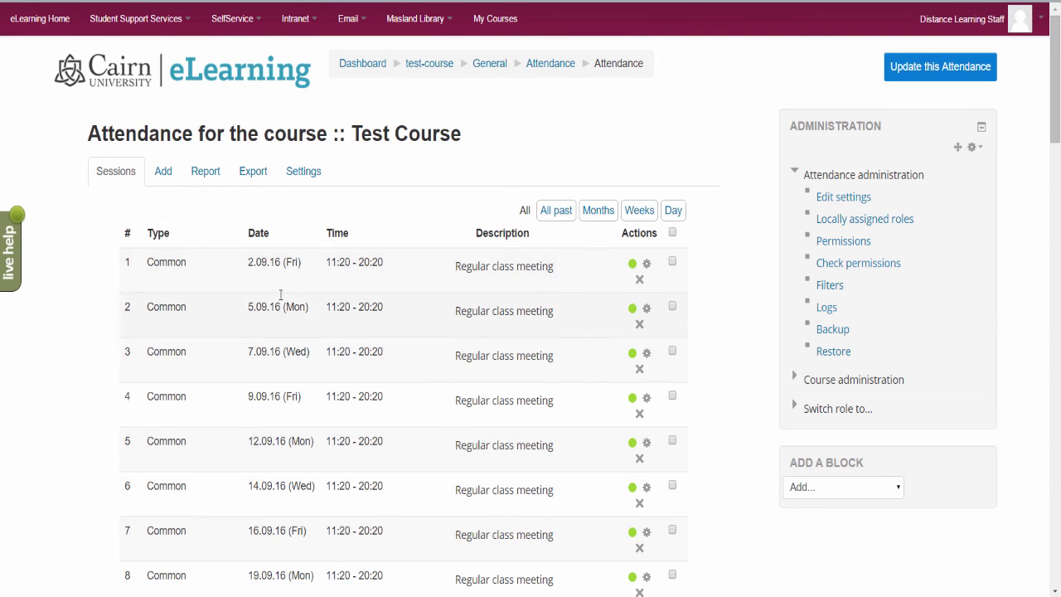
scroll(280, 298, down, 2)
scroll(278, 305, down, 2)
scroll(282, 304, down, 2)
scroll(331, 311, down, 2)
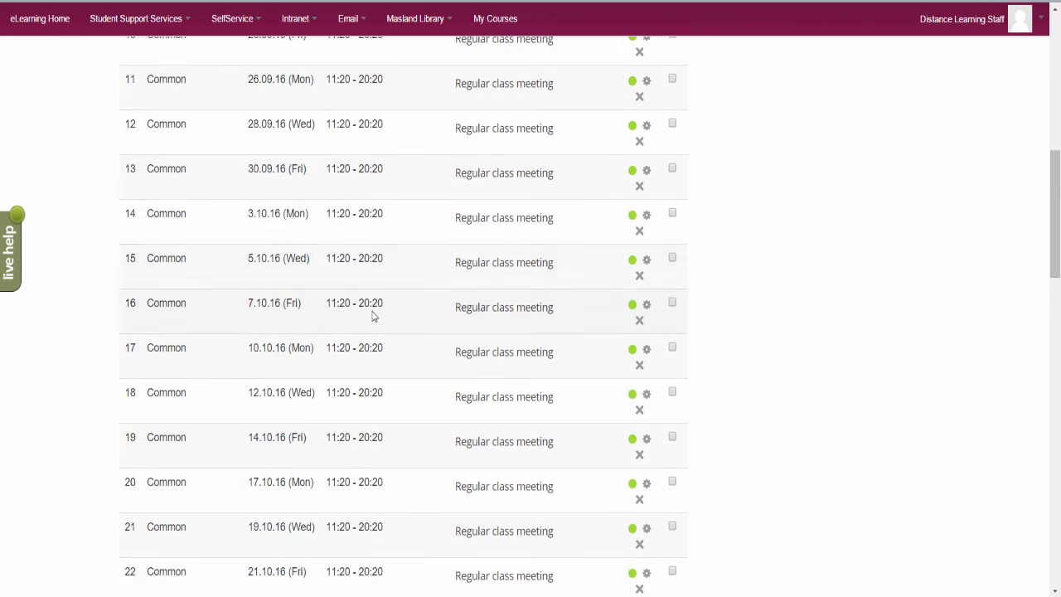
scroll(372, 316, down, 2)
scroll(372, 290, down, 4)
scroll(366, 288, down, 4)
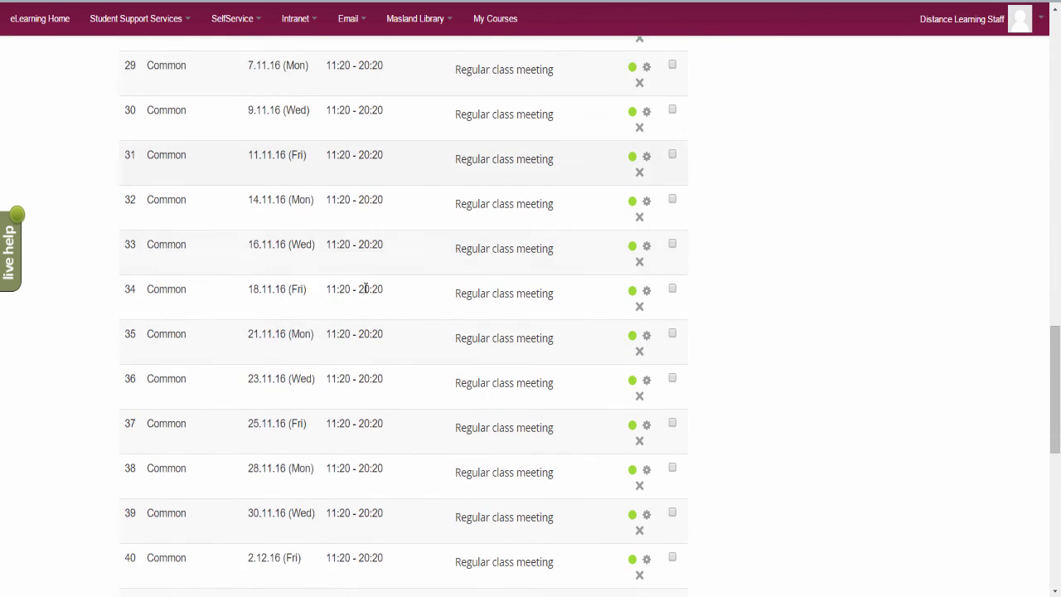
scroll(365, 290, down, 3)
scroll(365, 294, down, 3)
scroll(364, 299, up, 5)
scroll(370, 301, up, 5)
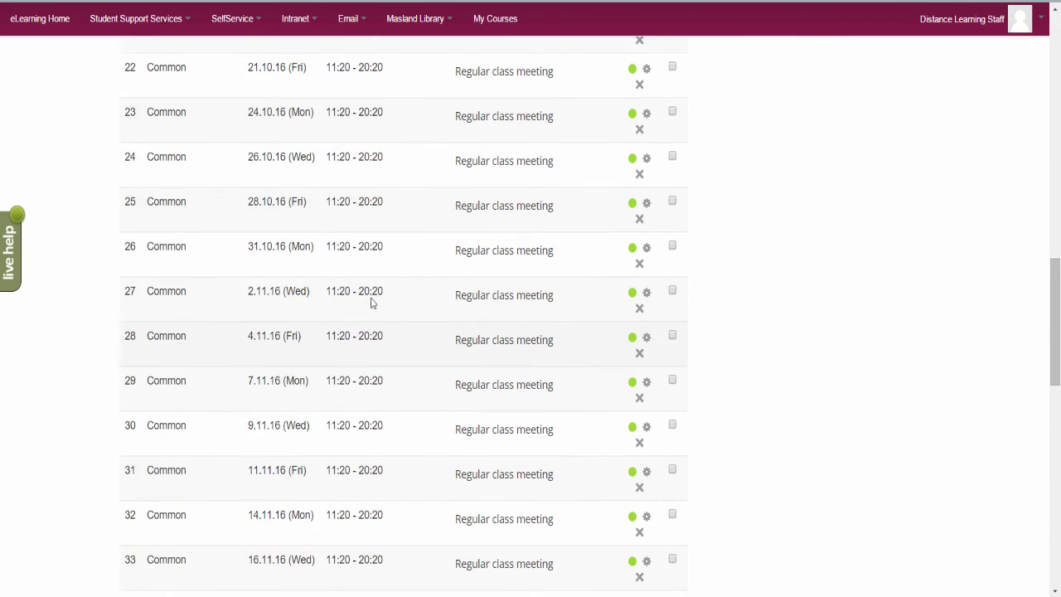
scroll(372, 302, up, 2)
scroll(371, 302, up, 3)
scroll(372, 302, up, 3)
scroll(373, 303, up, 3)
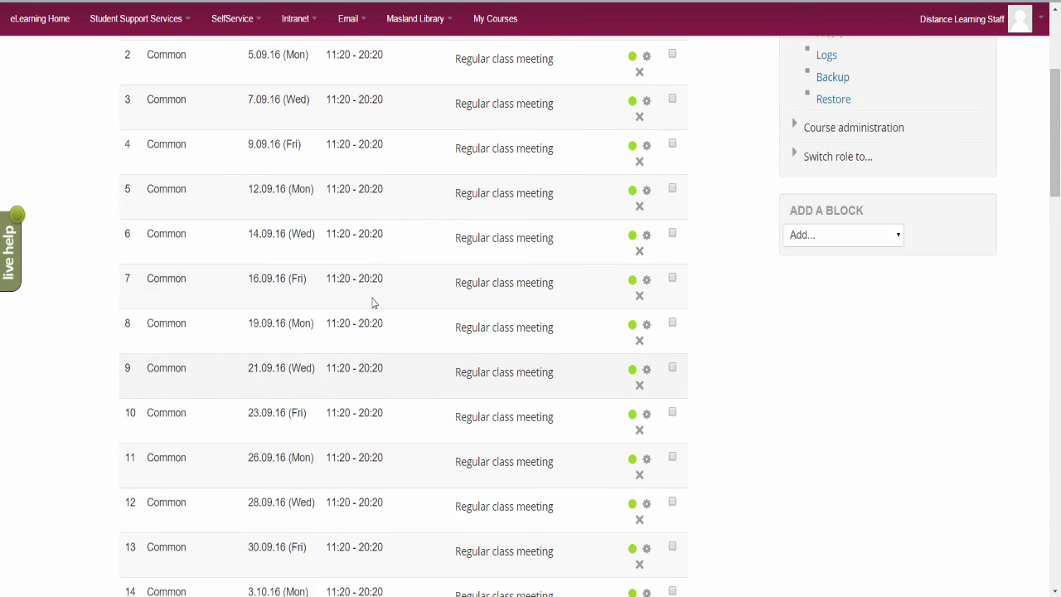
scroll(373, 301, up, 1)
scroll(372, 298, up, 3)
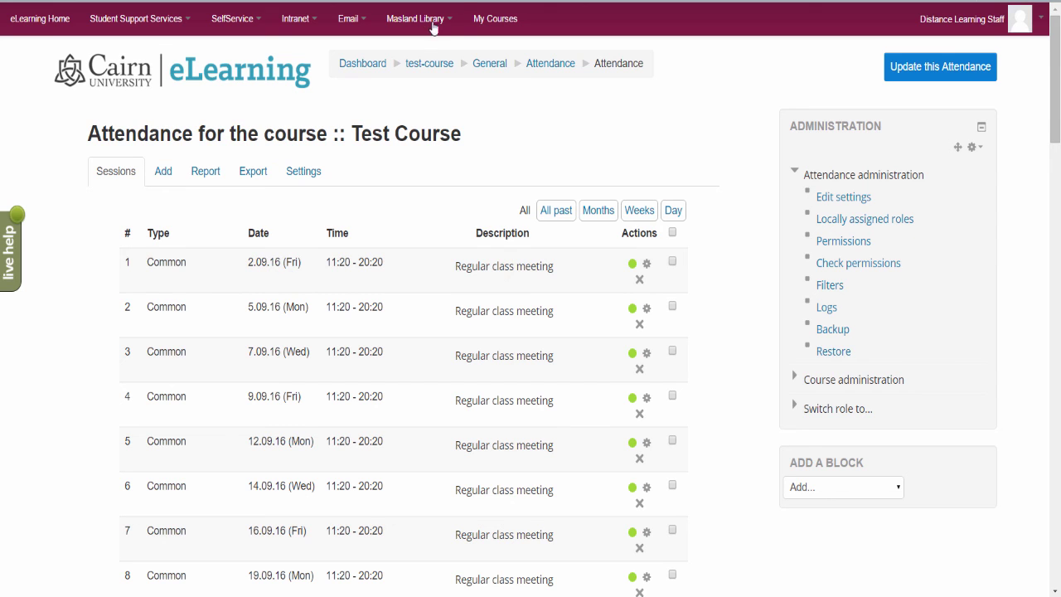
click(432, 67)
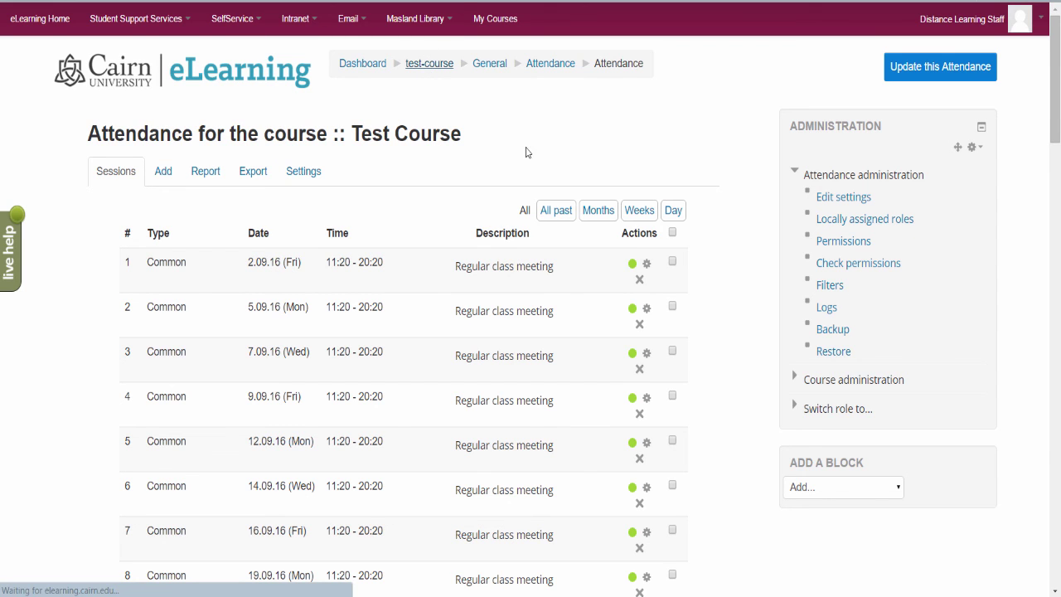